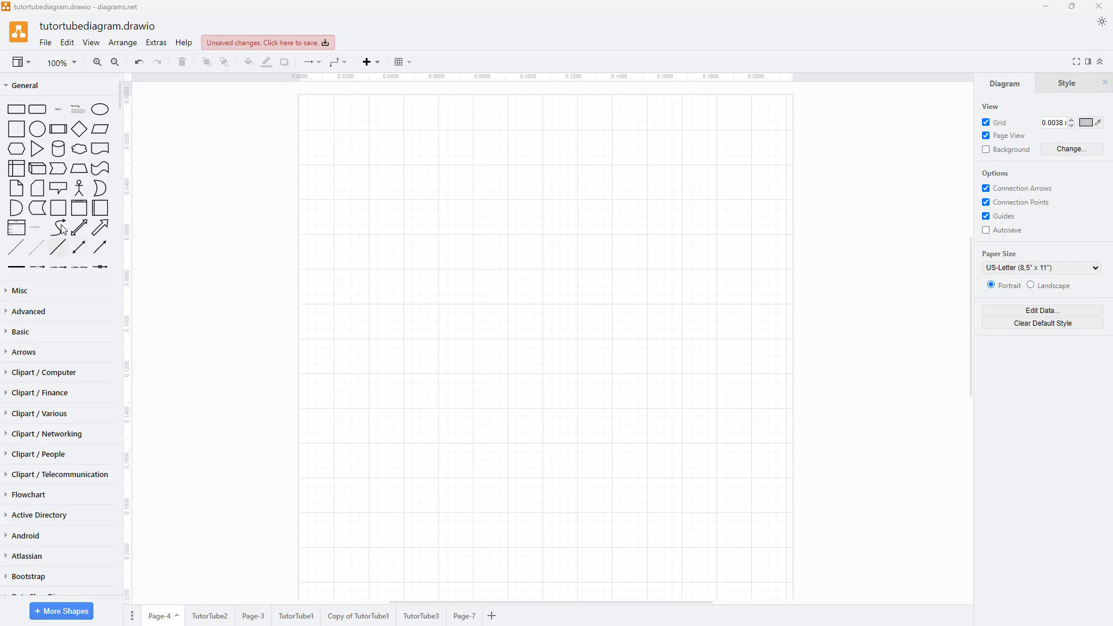
# Place a plain line on the empty page and stretch it diagonally from the mid-left up to the upper right
pyautogui.moveTo(90, 255)
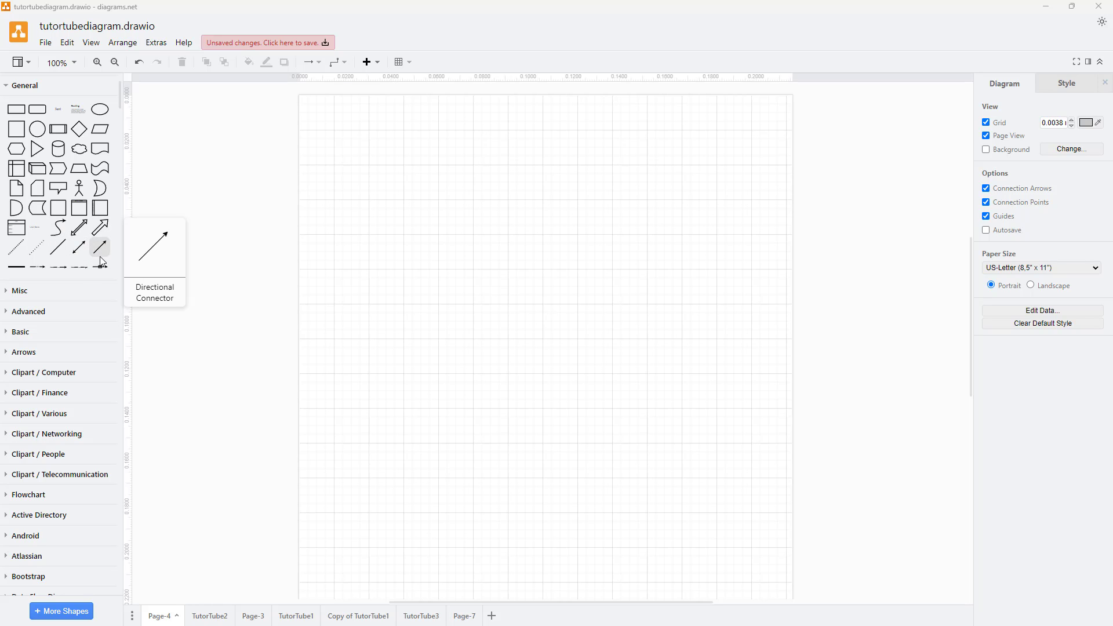
pyautogui.moveTo(93, 256); pyautogui.dragTo(596, 208)
pyautogui.moveTo(413, 238); pyautogui.dragTo(380, 306)
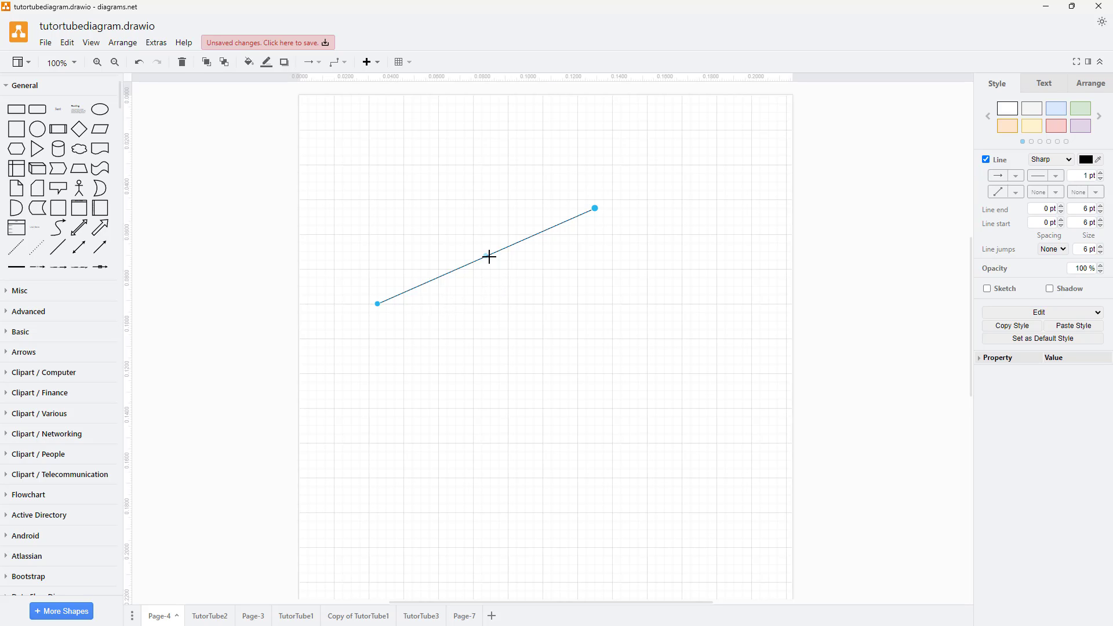
pyautogui.moveTo(596, 209)
pyautogui.mouseDown()
pyautogui.moveTo(592, 255)
pyautogui.moveTo(604, 200)
pyautogui.mouseUp()
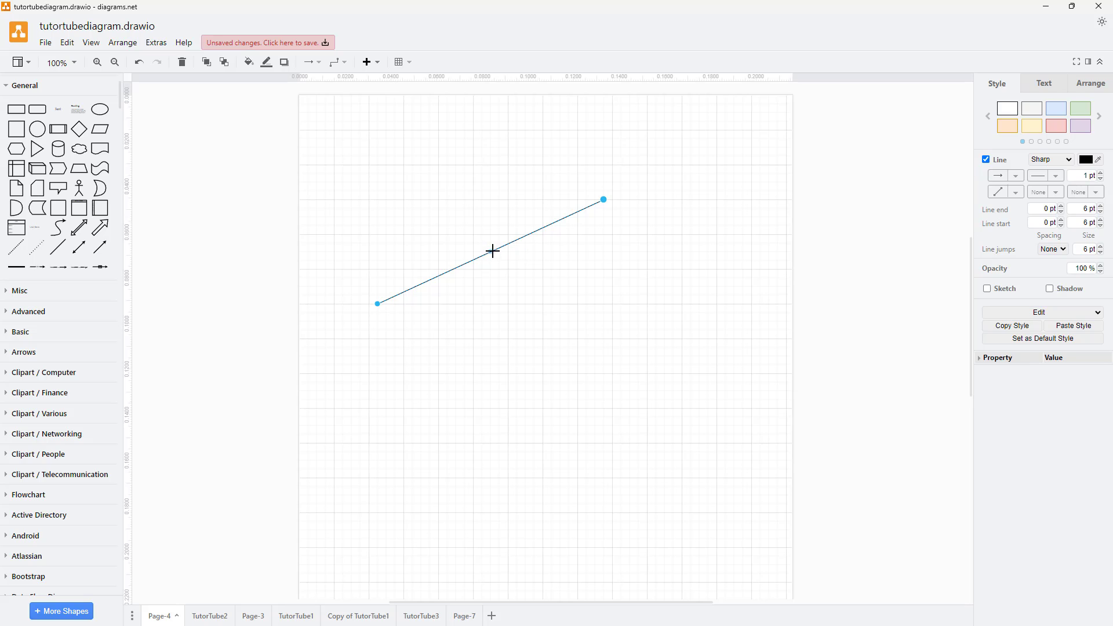
# Bend the diagonal line into an angular zigzag with three bend points
pyautogui.moveTo(491, 251); pyautogui.dragTo(404, 166)
pyautogui.moveTo(507, 183); pyautogui.dragTo(456, 286)
pyautogui.moveTo(390, 234); pyautogui.dragTo(343, 208)
# Place a Curve connector below the zigzag and reshape it into a large S with its arrow at the upper right
pyautogui.moveTo(58, 228); pyautogui.dragTo(673, 304)
pyautogui.moveTo(563, 355); pyautogui.dragTo(569, 287)
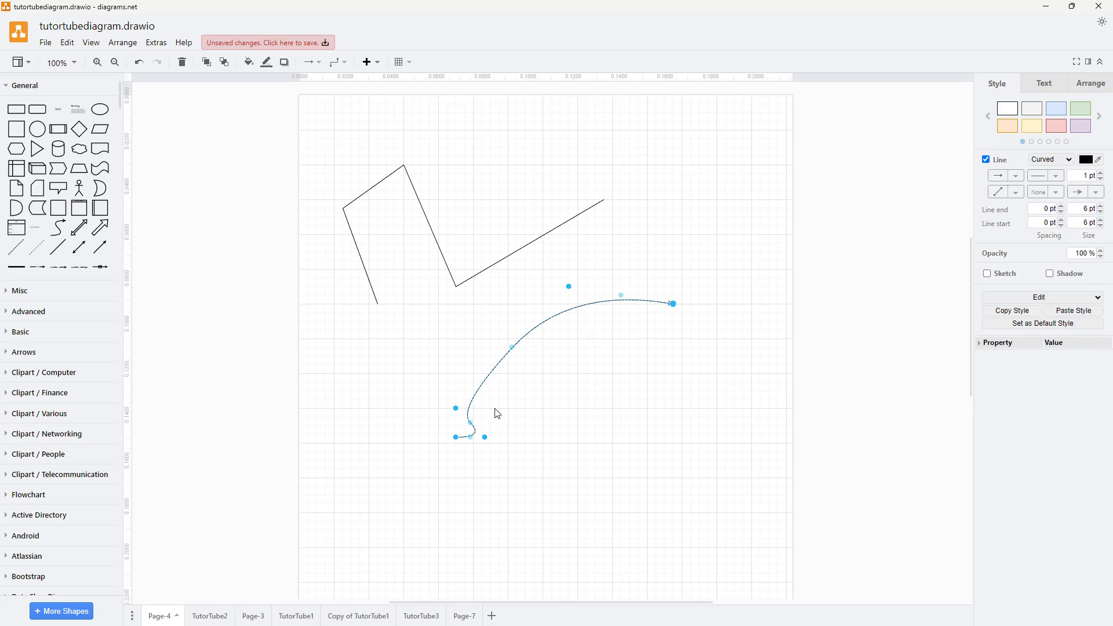
pyautogui.moveTo(470, 421); pyautogui.dragTo(569, 408)
pyautogui.moveTo(487, 437); pyautogui.dragTo(491, 495)
pyautogui.moveTo(456, 437); pyautogui.dragTo(369, 460)
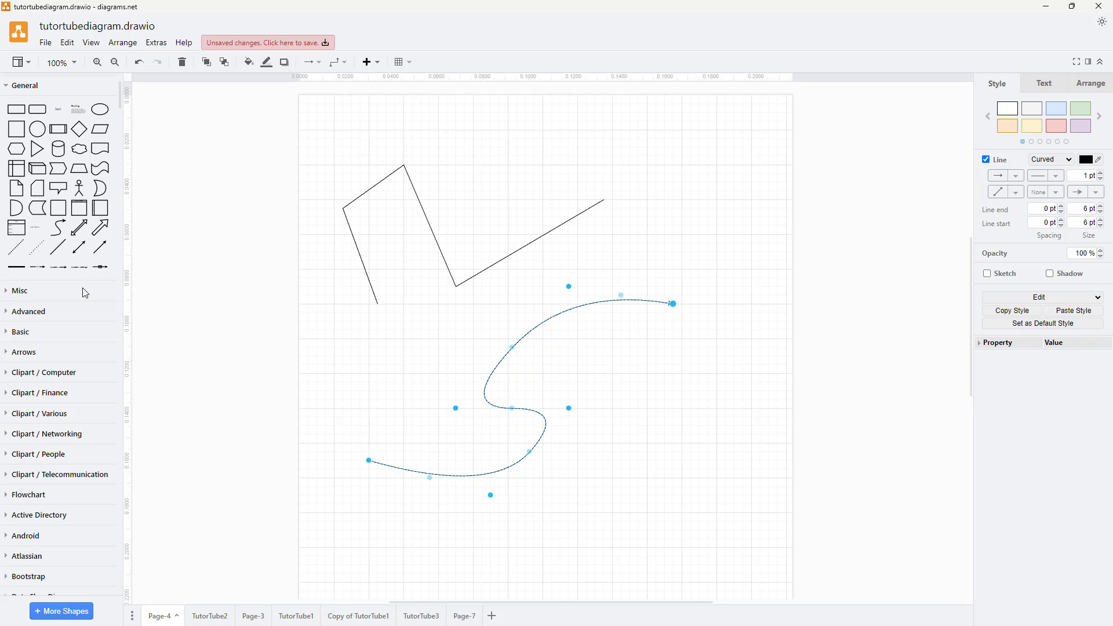
# Place a Link double line beside the S curve, shape it into a V and widen the gap between its lines
pyautogui.scroll(-2, 73, 245)
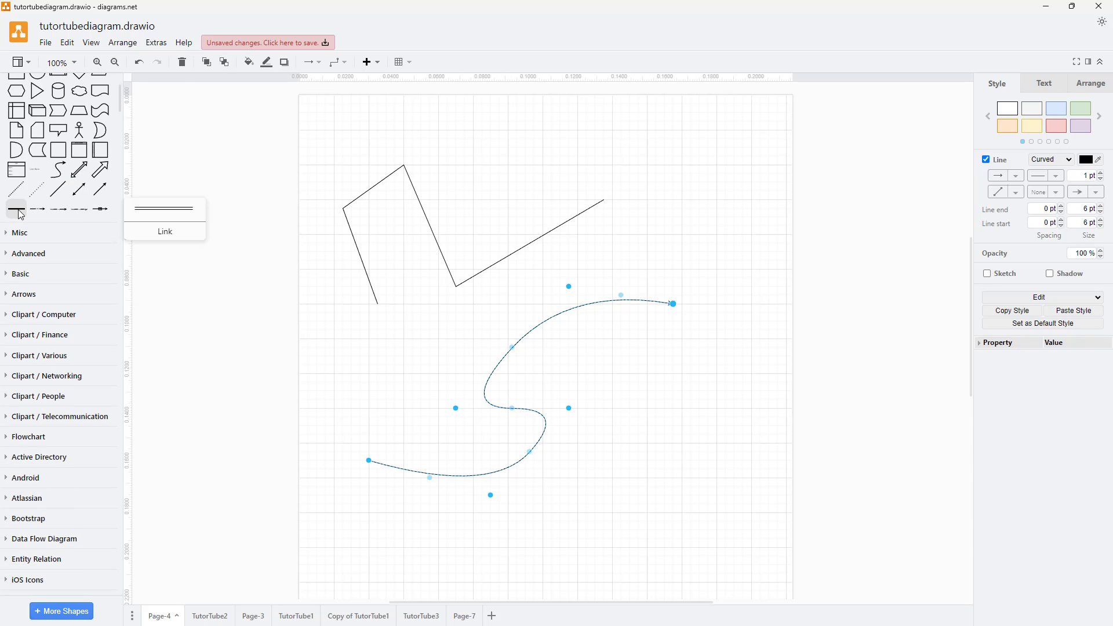
pyautogui.moveTo(21, 210); pyautogui.dragTo(413, 400)
pyautogui.moveTo(395, 356); pyautogui.dragTo(351, 348)
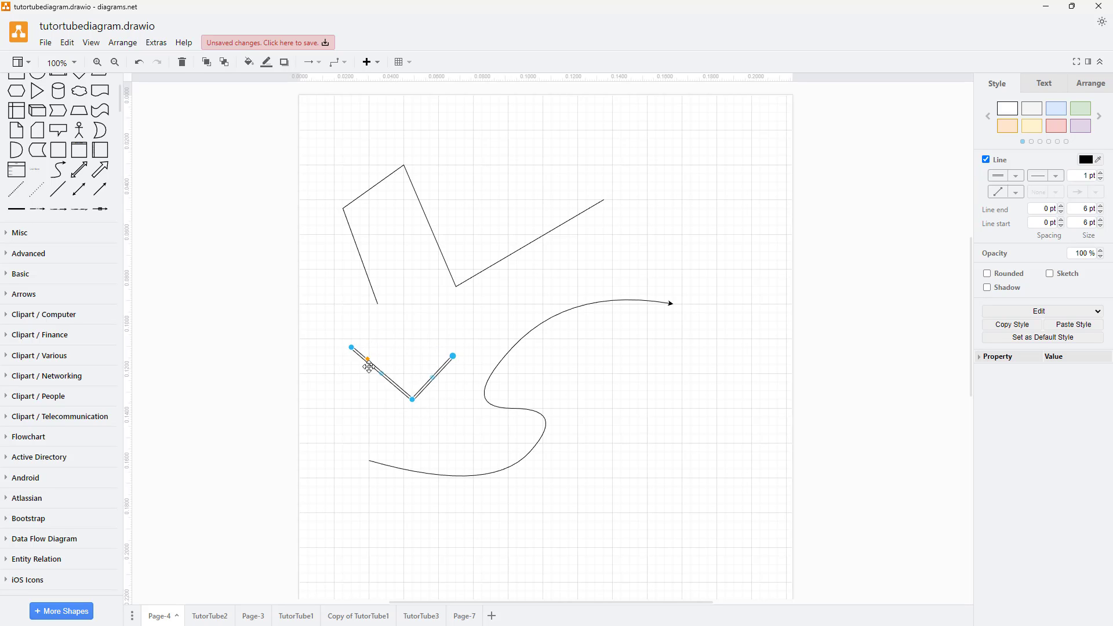
pyautogui.moveTo(370, 360); pyautogui.dragTo(372, 355)
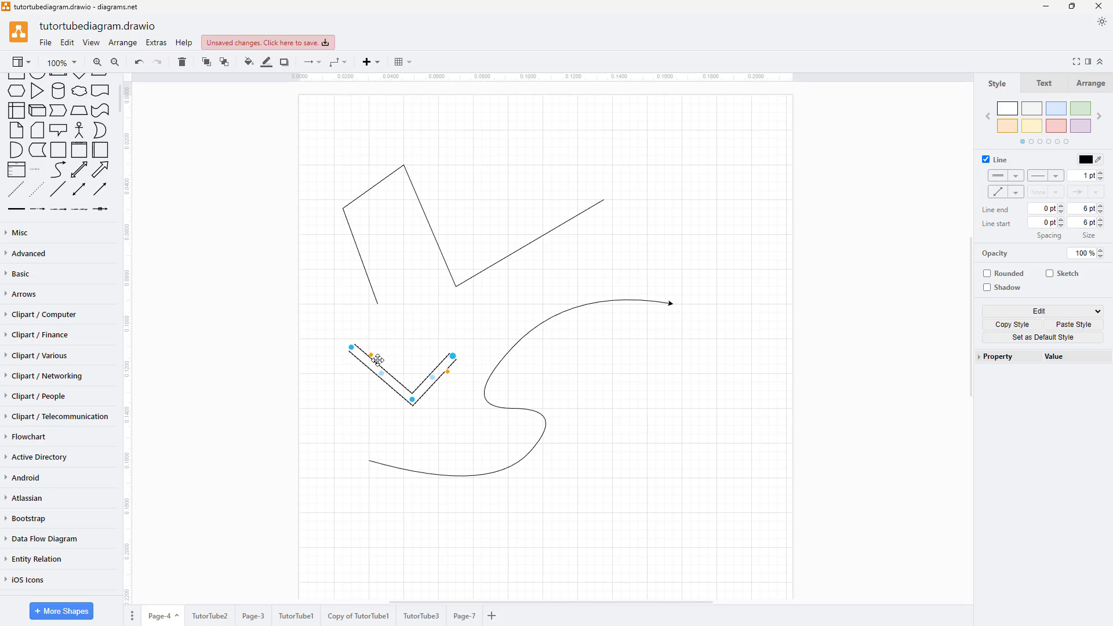
# Add two clouds side by side near the page's top, joined by a horizontal arrow connector
pyautogui.click(455, 286)
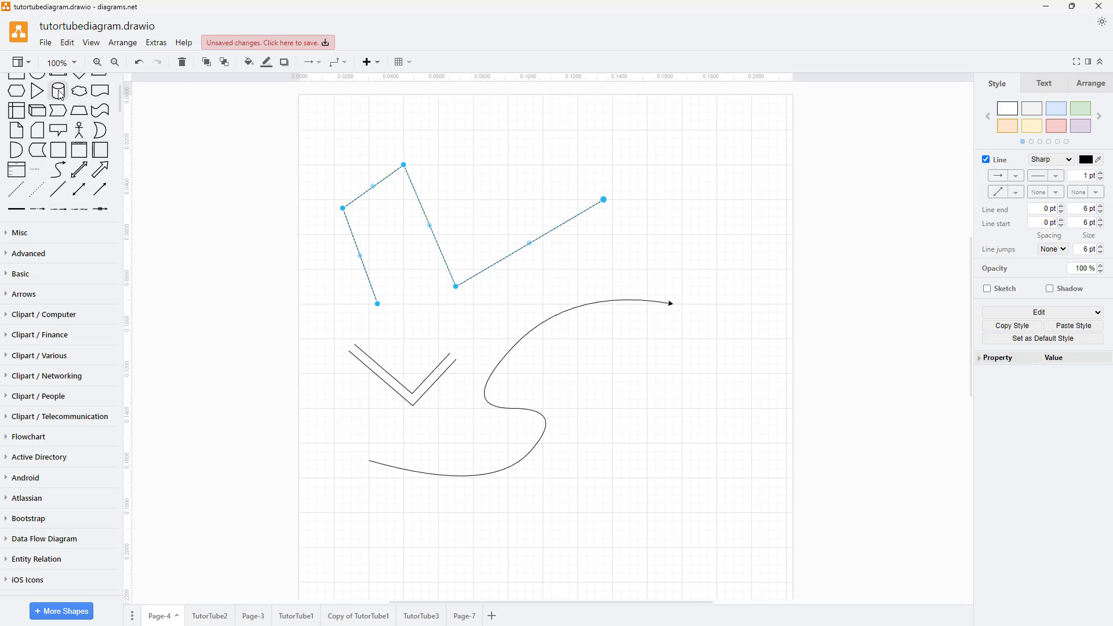
pyautogui.moveTo(75, 92)
pyautogui.mouseDown()
pyautogui.moveTo(562, 161)
pyautogui.moveTo(565, 151)
pyautogui.moveTo(740, 154)
pyautogui.mouseUp()
pyautogui.click(680, 154)
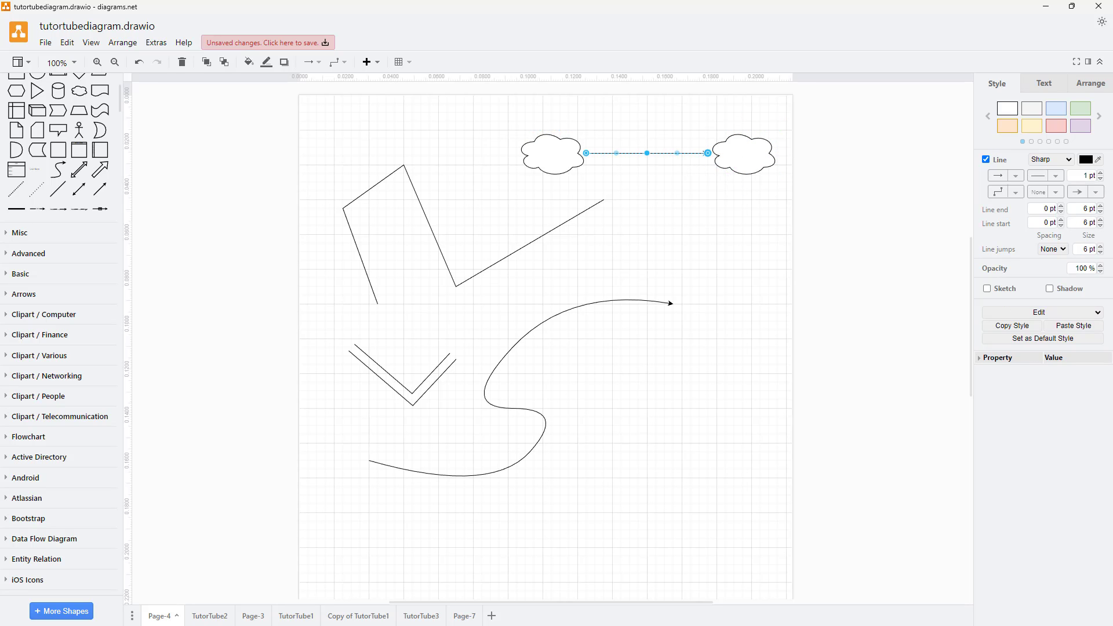
# Try to route the cloud connector above both clouds and undo the rerouting
pyautogui.moveTo(648, 154); pyautogui.dragTo(641, 119)
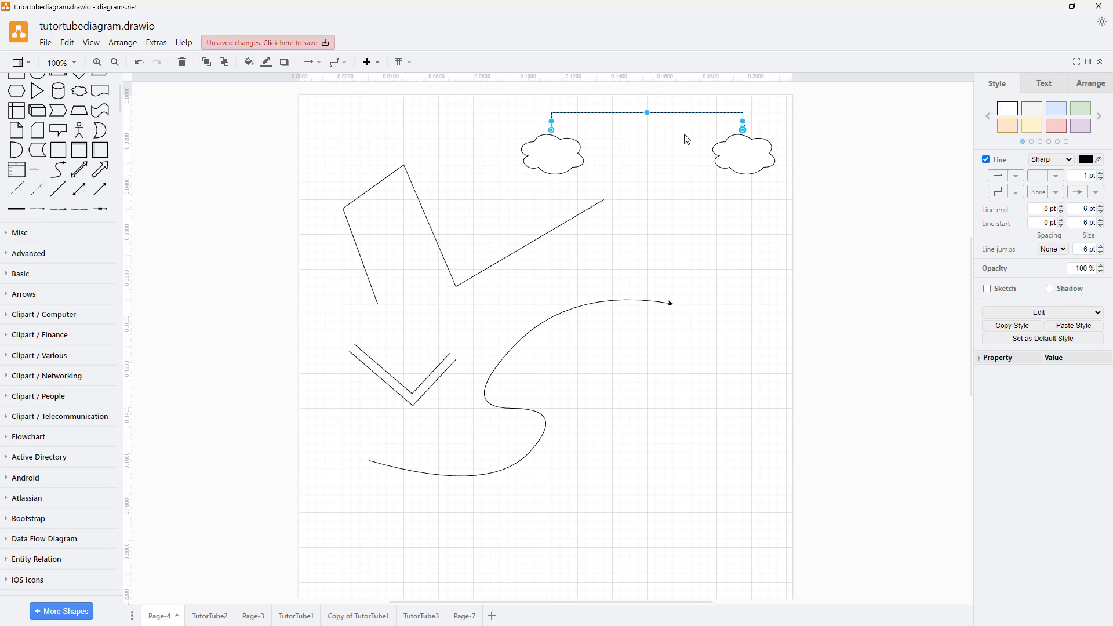
pyautogui.click(689, 148)
pyautogui.click(139, 62)
pyautogui.click(139, 62)
# Reroute the cloud connector in a step, leaving above the left cloud and entering the right cloud from below
pyautogui.click(695, 153)
pyautogui.moveTo(671, 153); pyautogui.dragTo(675, 179)
pyautogui.moveTo(617, 153); pyautogui.dragTo(616, 121)
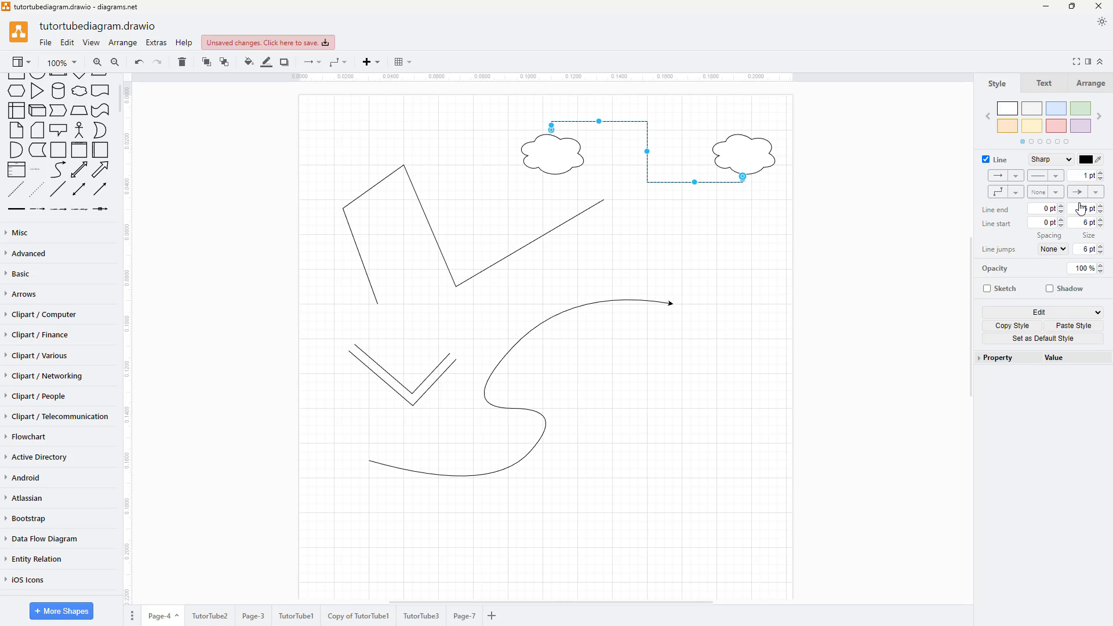
# Try the Link and Simple Arrow connection styles on the zigzag line and return it to the plain Line style
pyautogui.click(512, 255)
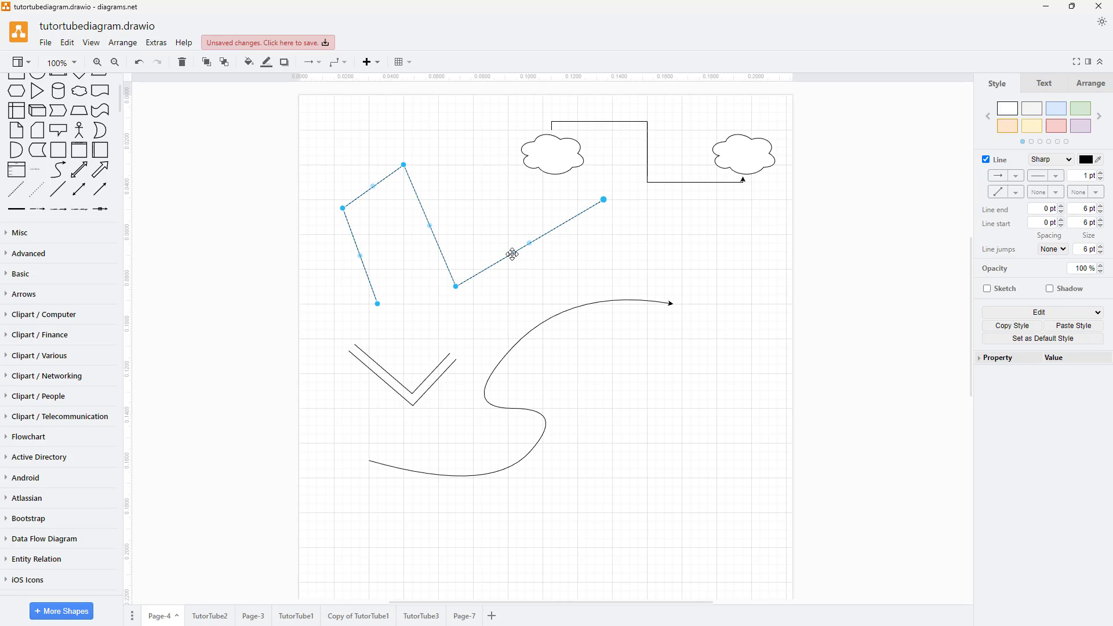
pyautogui.click(1016, 183)
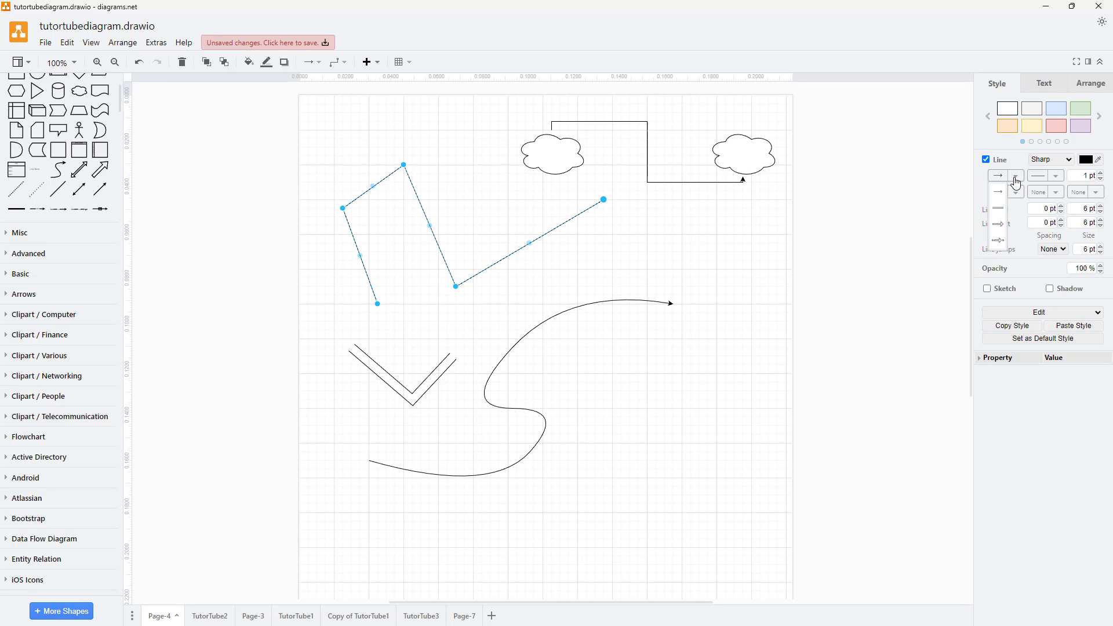
pyautogui.click(1000, 215)
pyautogui.click(1017, 176)
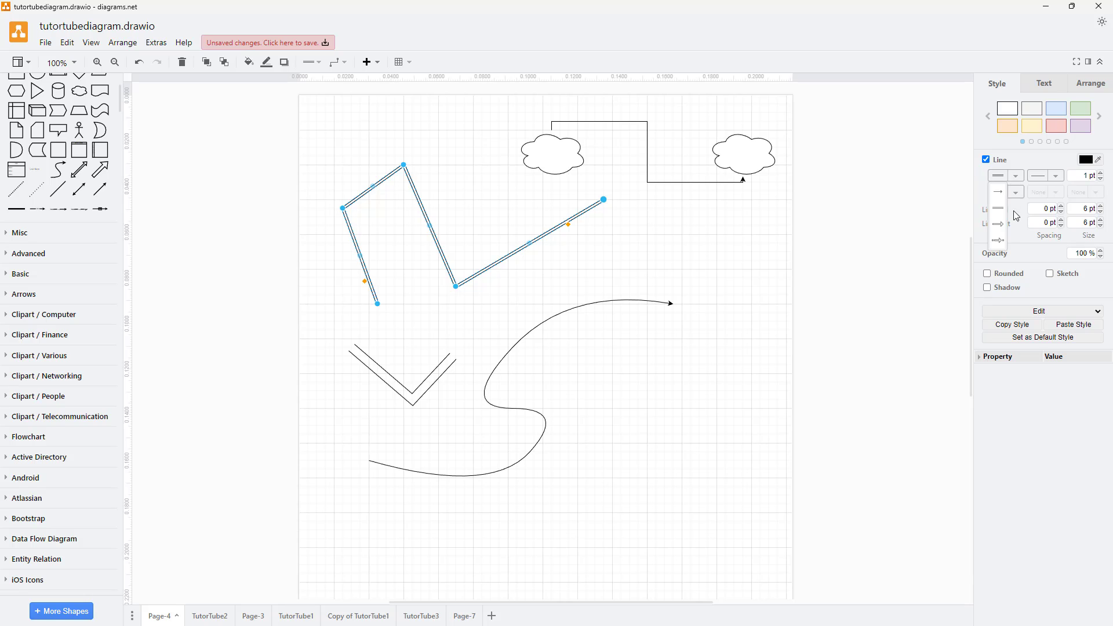
pyautogui.click(1002, 238)
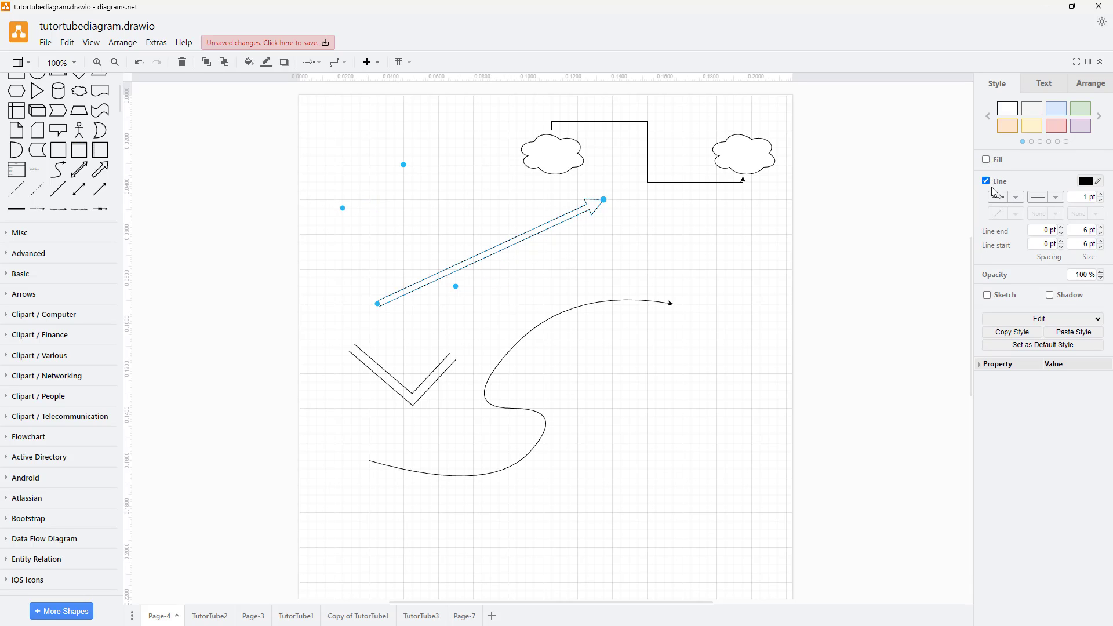
pyautogui.click(1020, 203)
pyautogui.click(998, 229)
pyautogui.click(1013, 184)
pyautogui.click(1005, 197)
# Apply a dashed pattern and then a dotted pattern to the zigzag line
pyautogui.click(1050, 175)
pyautogui.click(1044, 203)
pyautogui.click(1050, 175)
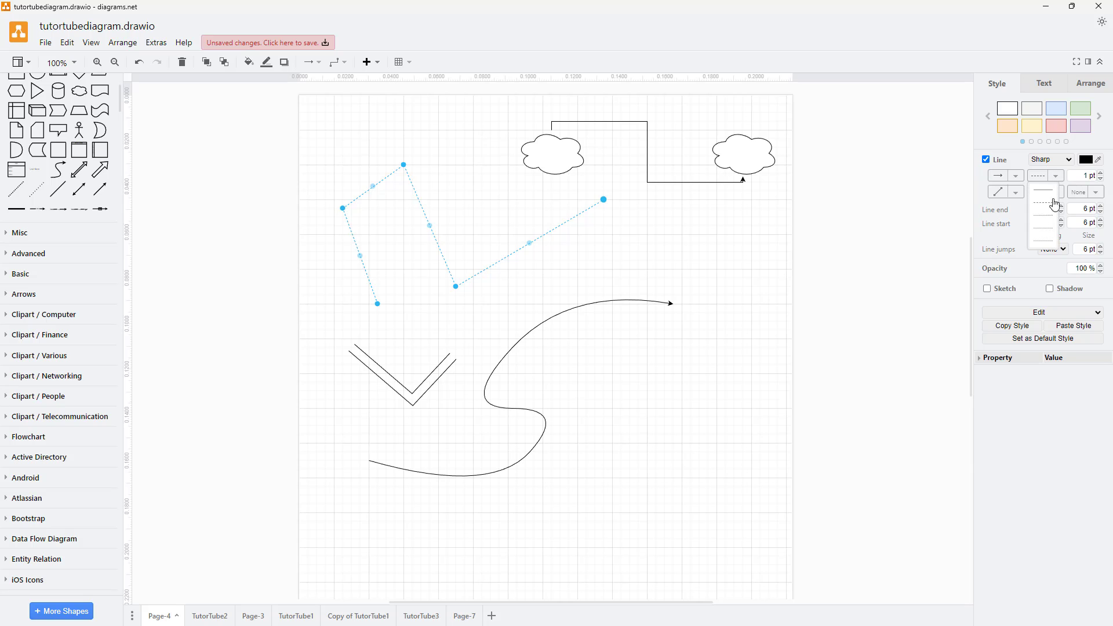
pyautogui.click(1047, 239)
# Colour the zigzag line bright green and set its width to 12 pt
pyautogui.click(1097, 161)
pyautogui.click(527, 156)
pyautogui.click(605, 385)
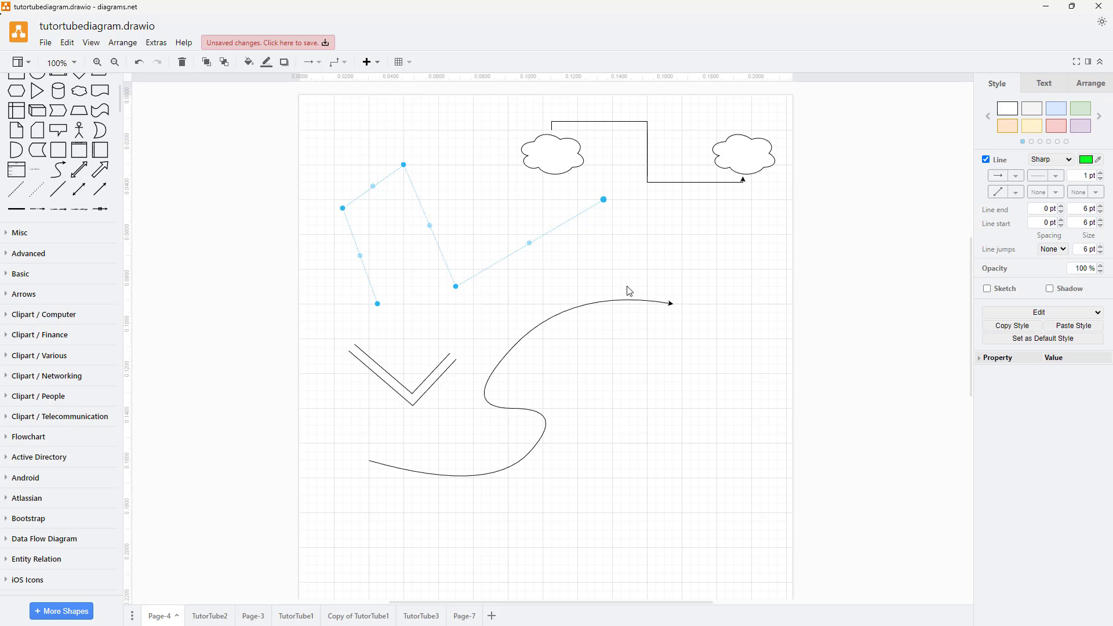
pyautogui.click(1101, 173)
pyautogui.click(1101, 173)
pyautogui.click(1101, 174)
pyautogui.click(1101, 174)
# Set the green zigzag line's pattern to solid
pyautogui.click(998, 175)
pyautogui.click(1052, 175)
pyautogui.click(1054, 197)
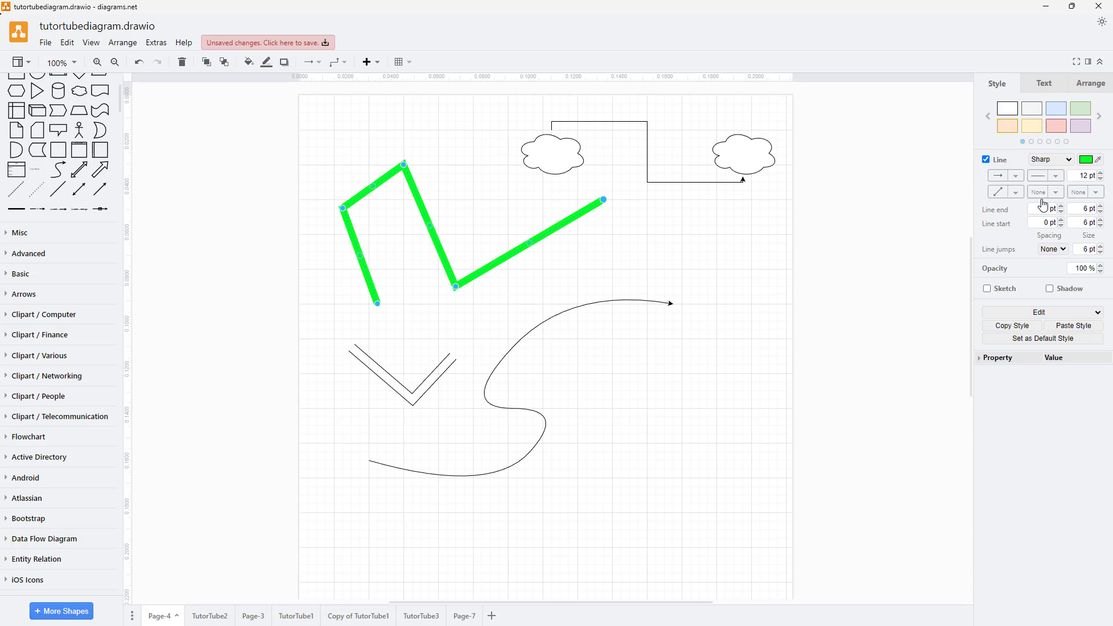
# Try orthogonal and vertical stepped routing on the green line, settle on vertical isometric routing, and reposition its middle segment
pyautogui.click(1017, 193)
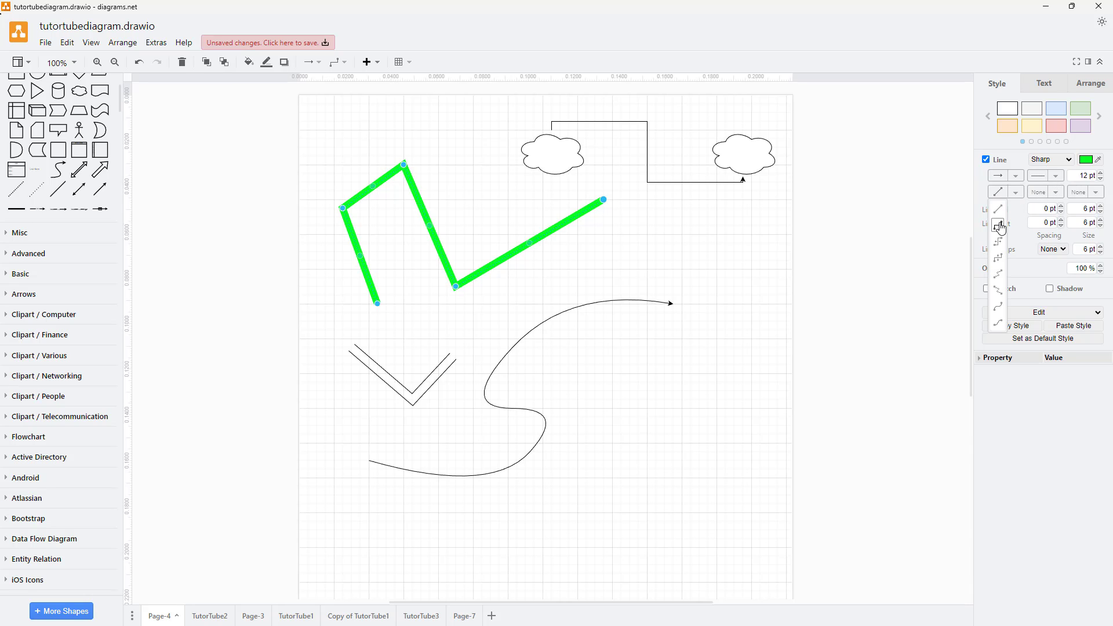
pyautogui.click(1000, 227)
pyautogui.click(1014, 192)
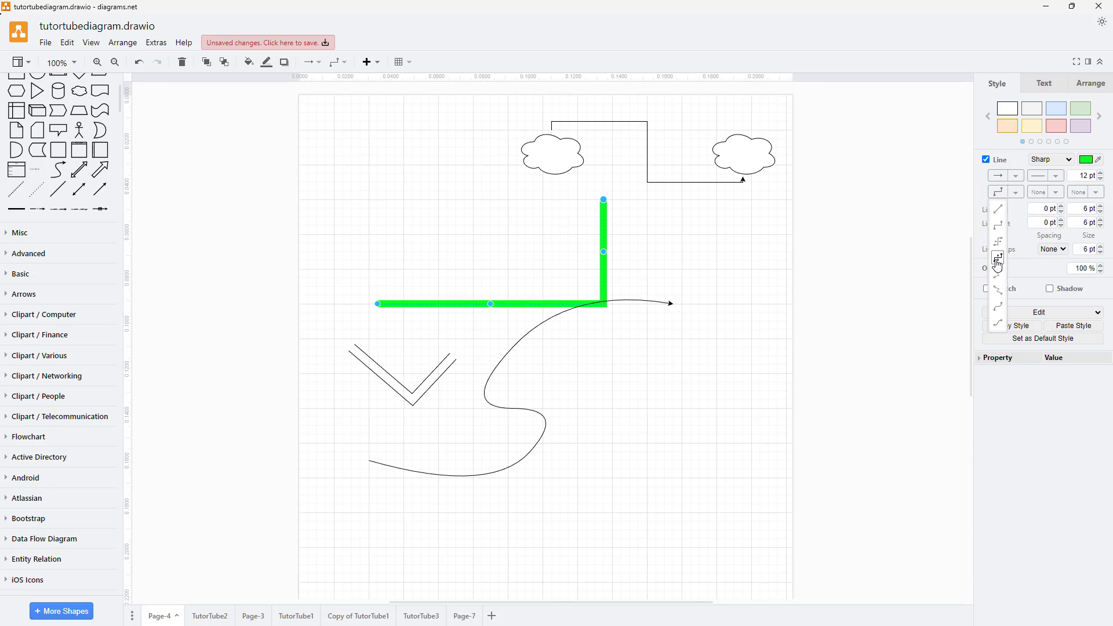
pyautogui.click(997, 261)
pyautogui.click(1016, 192)
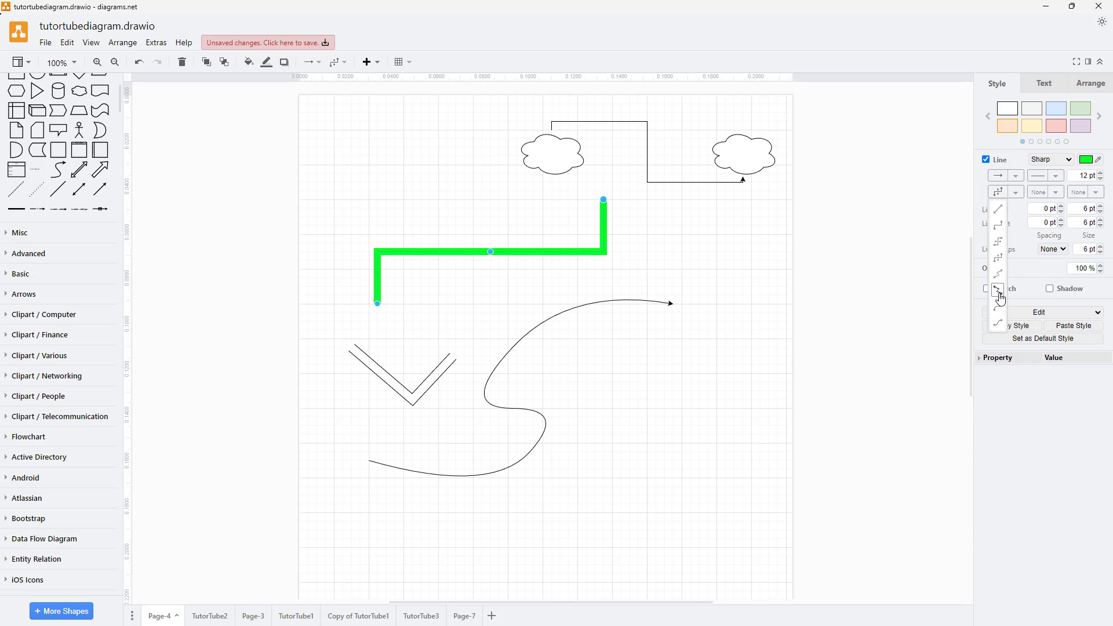
pyautogui.click(999, 298)
pyautogui.moveTo(491, 253); pyautogui.dragTo(442, 223)
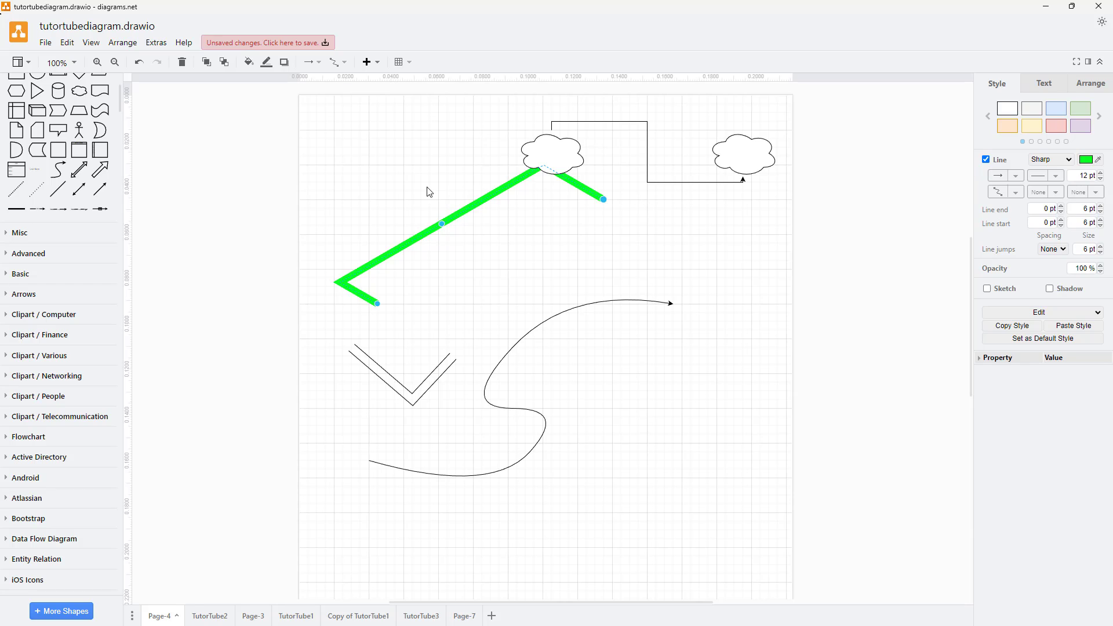
pyautogui.moveTo(441, 220); pyautogui.dragTo(482, 247)
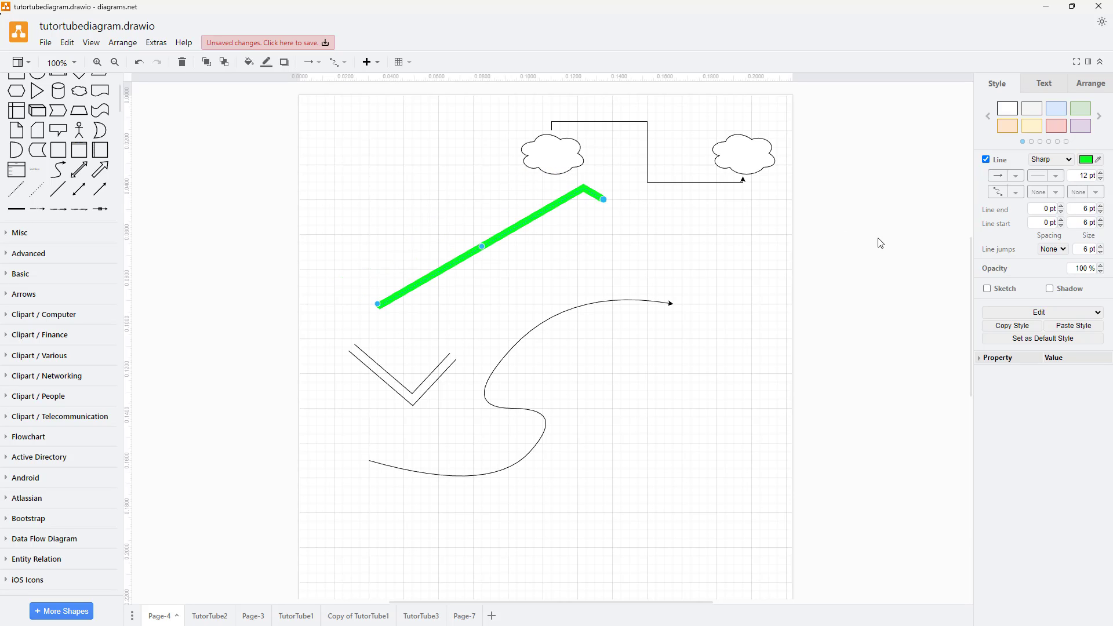
# Give the green line a start arrowhead and a filled oval end marker, and move its start point up and left
pyautogui.click(1055, 195)
pyautogui.click(1036, 140)
pyautogui.moveTo(378, 304); pyautogui.dragTo(325, 261)
pyautogui.click(1095, 192)
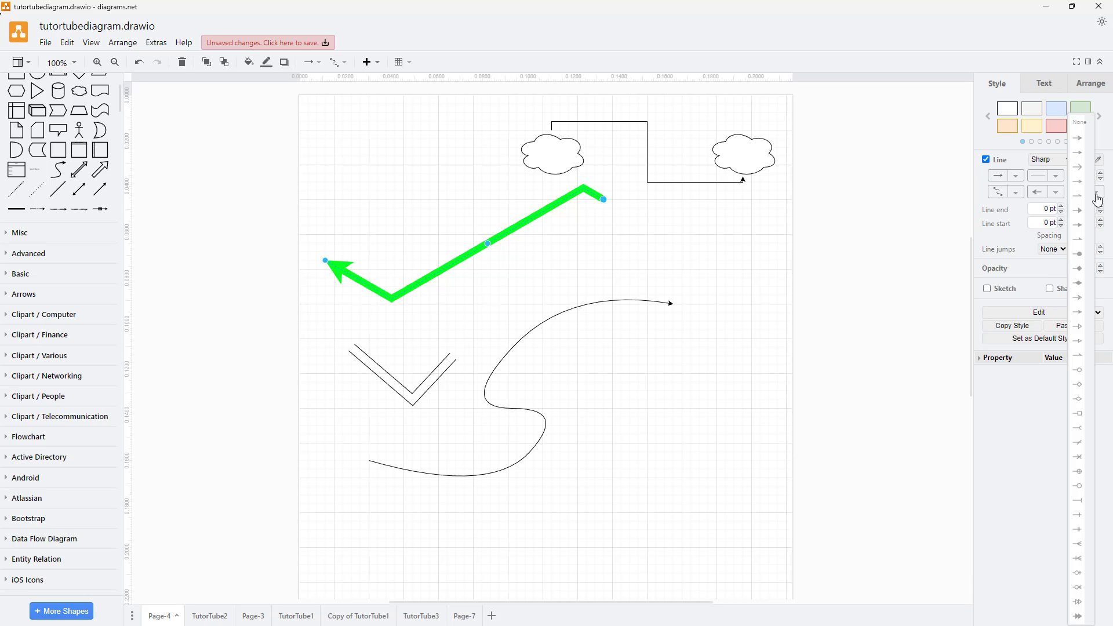
pyautogui.click(1084, 259)
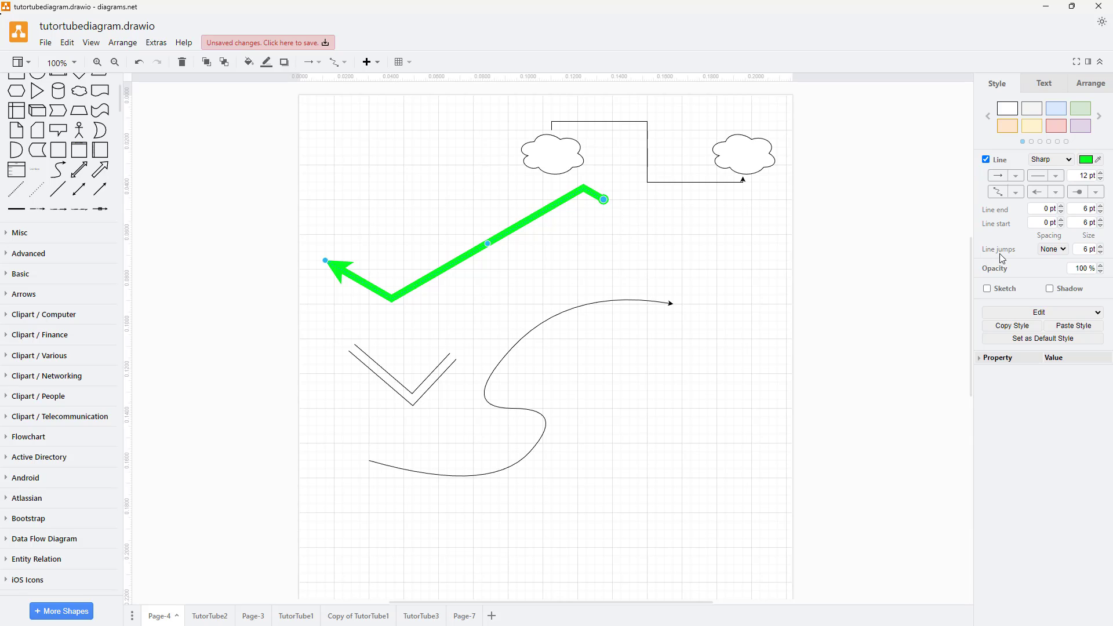
# Set the green line's start marker size to 14 pt and its end marker size to 18 pt
pyautogui.click(1100, 221)
pyautogui.click(1100, 220)
pyautogui.click(1100, 220)
pyautogui.click(1101, 220)
pyautogui.click(1101, 206)
pyautogui.click(1101, 207)
pyautogui.click(1101, 207)
pyautogui.click(1100, 206)
pyautogui.click(1100, 207)
pyautogui.click(1100, 206)
pyautogui.click(1100, 206)
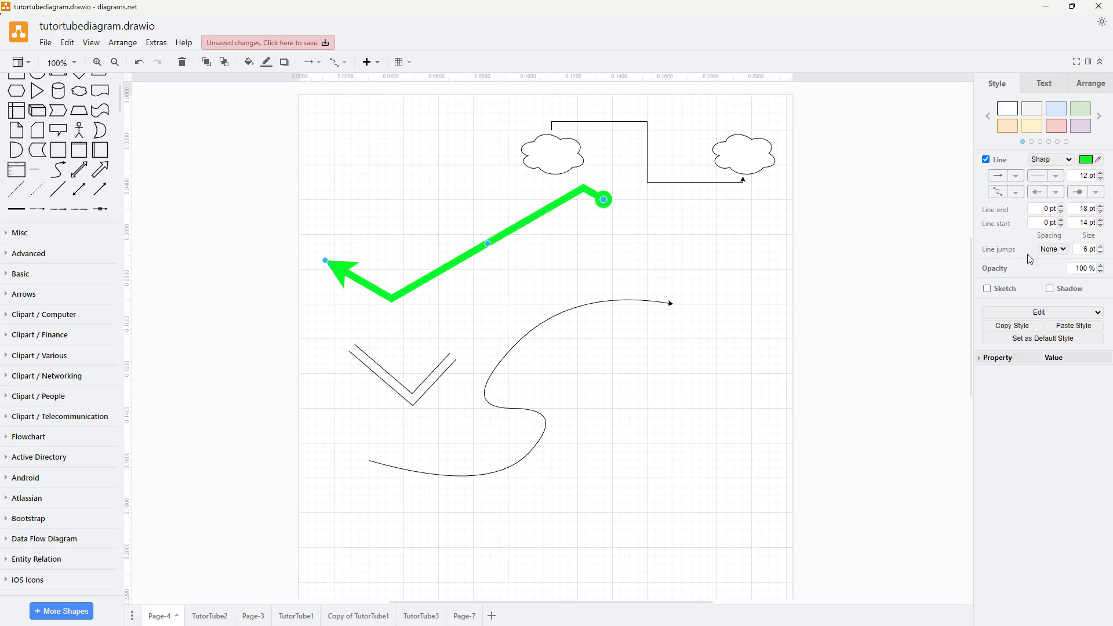
# Set the green line's line jumps to Arc with a size of 16 pt and shift its middle point down and right
pyautogui.click(1065, 250)
pyautogui.click(1054, 273)
pyautogui.moveTo(487, 242); pyautogui.dragTo(515, 265)
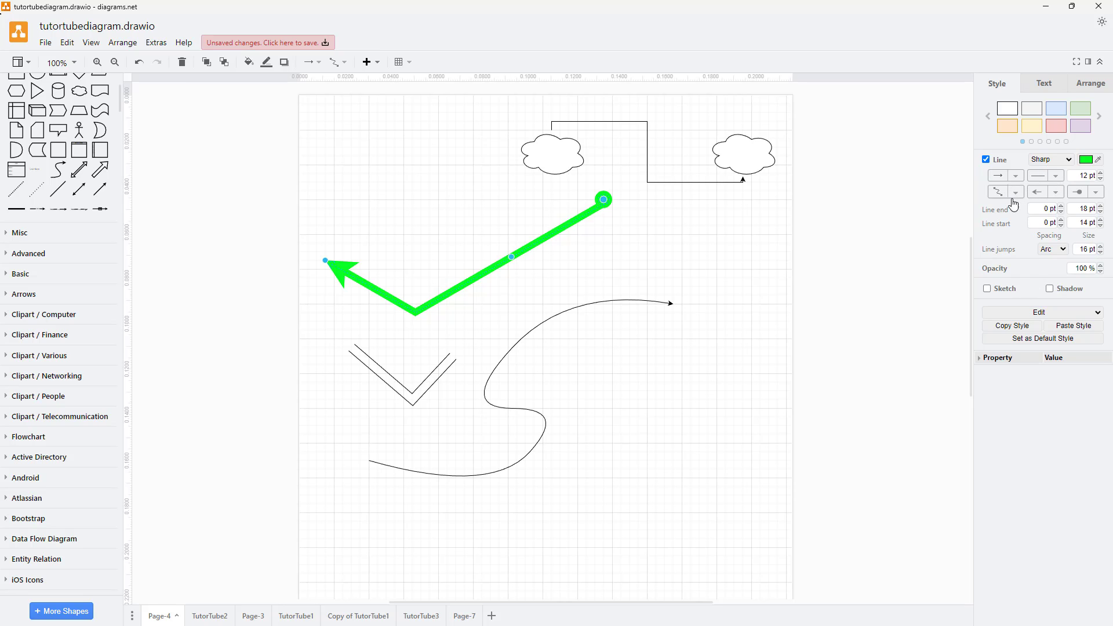
# Try the Shadow and Sketch effects on the green line and turn both off again
pyautogui.click(1050, 289)
pyautogui.click(1050, 289)
pyautogui.click(987, 289)
pyautogui.click(987, 290)
# Set the green line's opacity to 80 %
pyautogui.click(1100, 271)
pyautogui.click(1101, 271)
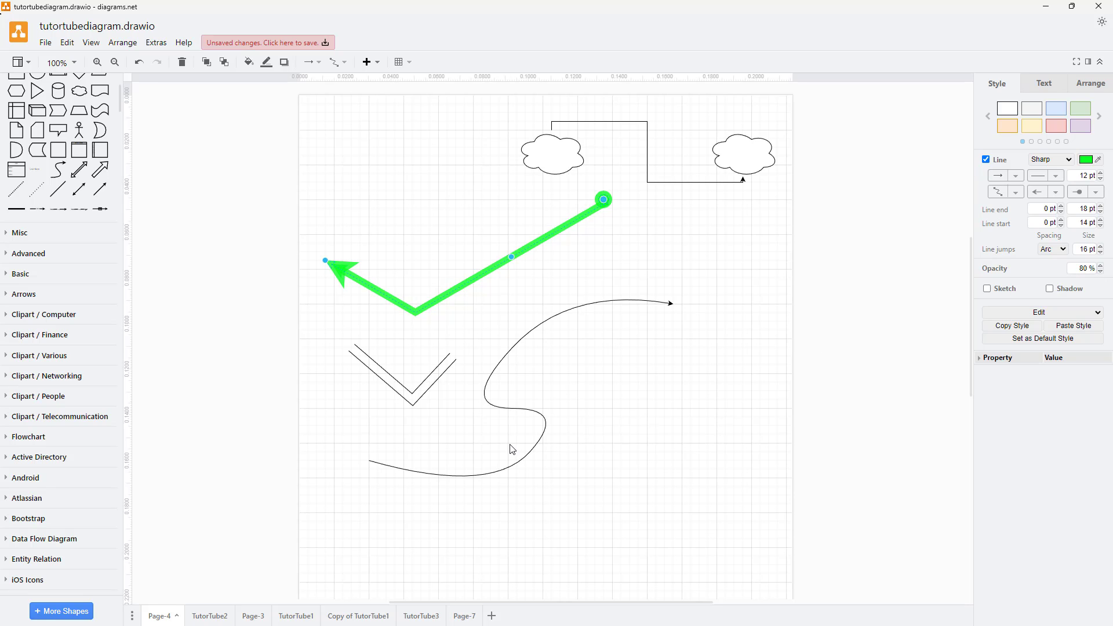
# Add a bend point to the upper part of the S curve by pulling it slightly right and down
pyautogui.click(541, 420)
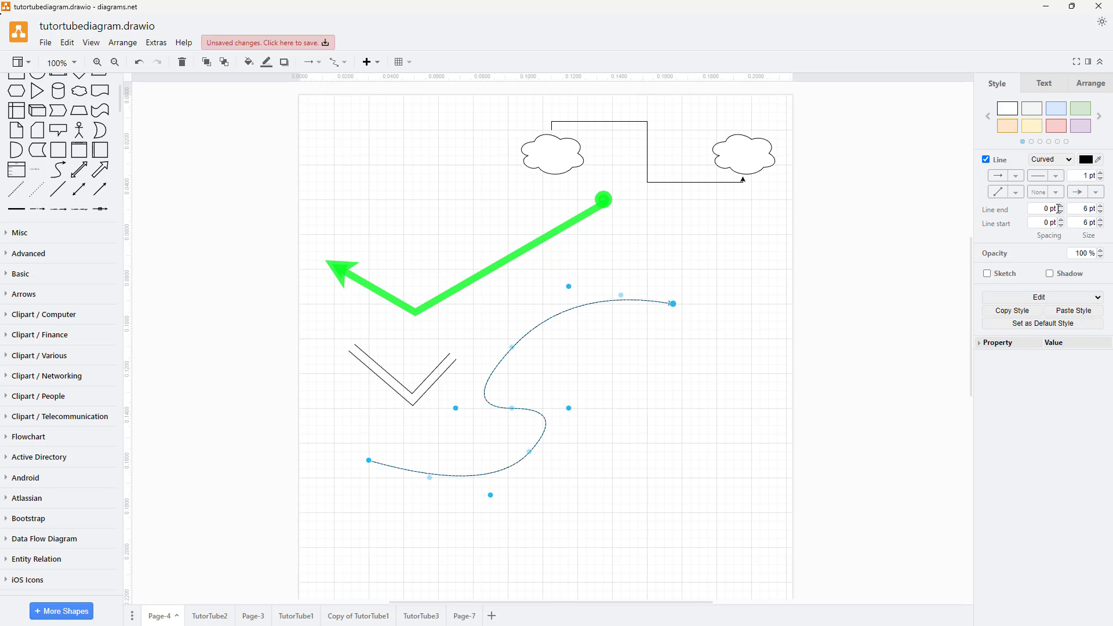
pyautogui.moveTo(512, 347); pyautogui.dragTo(534, 355)
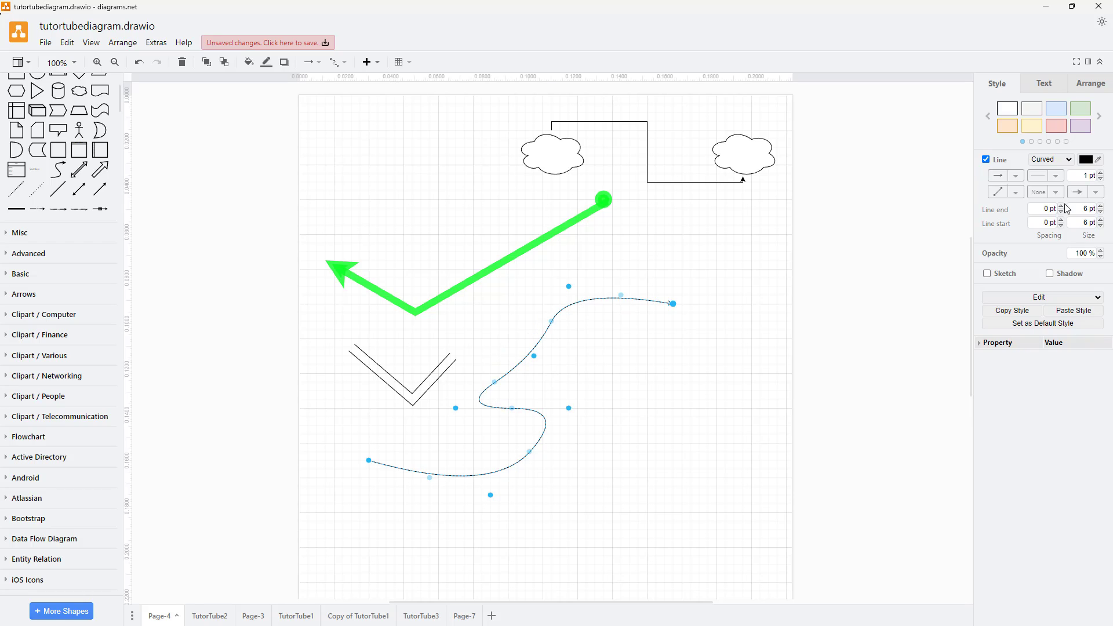
# Set the green line's corner style to Rounded, adjust its middle and extend its oval end to below the right cloud
pyautogui.click(596, 204)
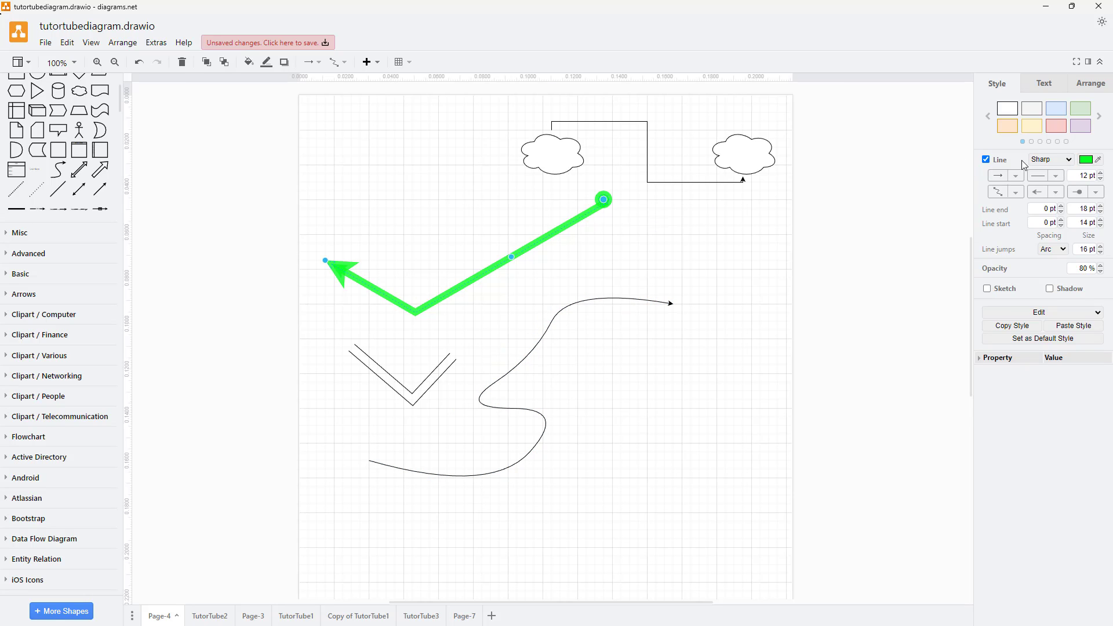
pyautogui.click(1070, 163)
pyautogui.click(1050, 180)
pyautogui.click(1070, 164)
pyautogui.click(1052, 173)
pyautogui.click(1067, 166)
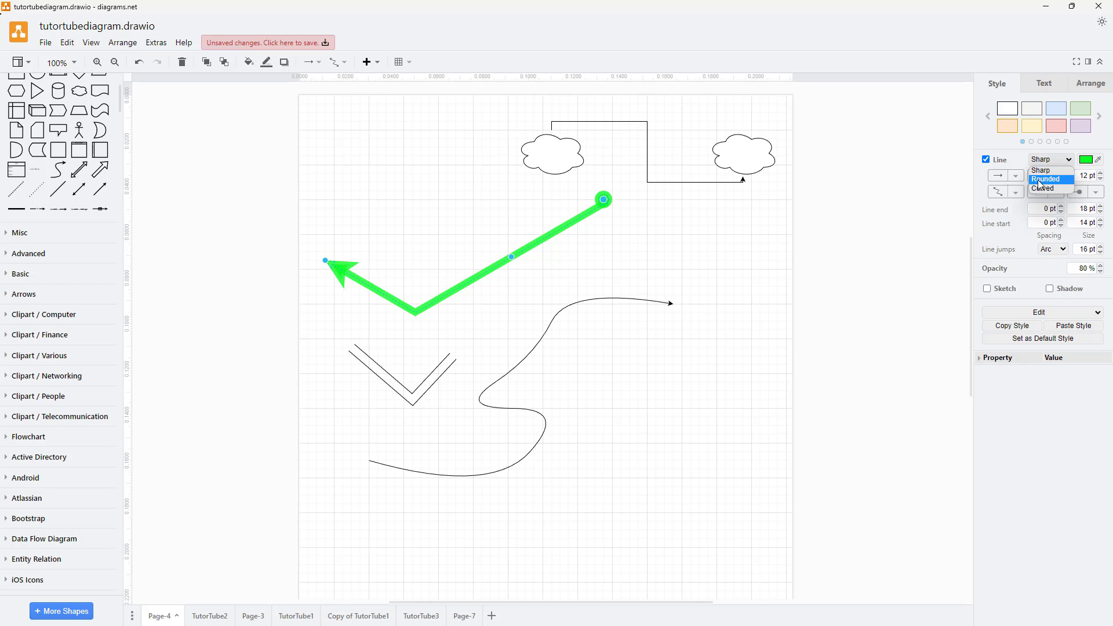
pyautogui.click(1045, 180)
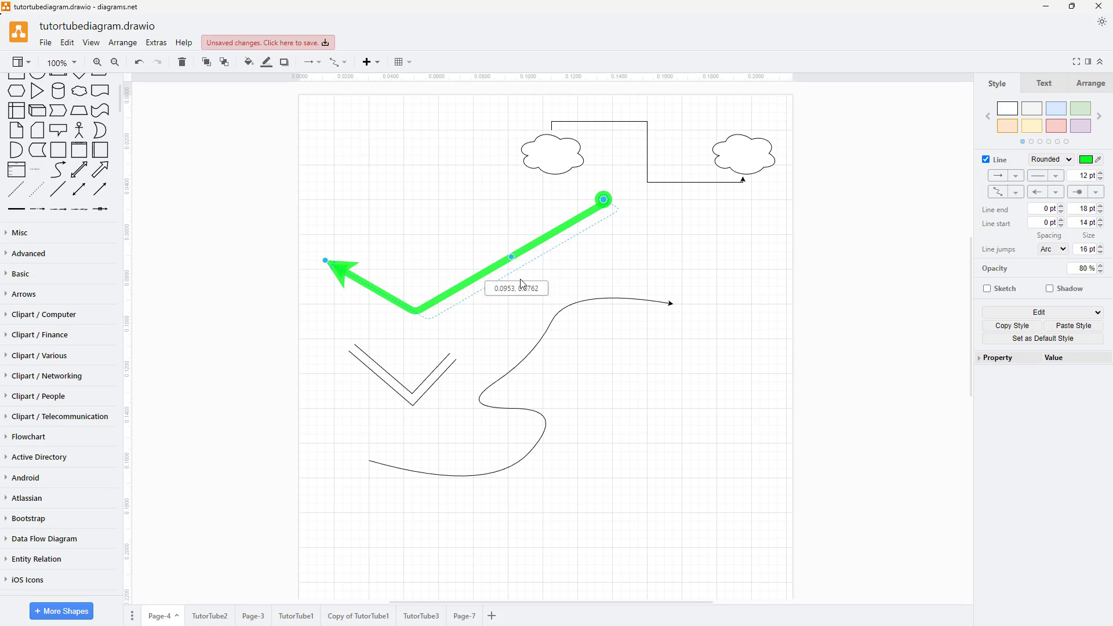
pyautogui.moveTo(519, 274); pyautogui.dragTo(531, 277)
pyautogui.moveTo(604, 203); pyautogui.dragTo(725, 209)
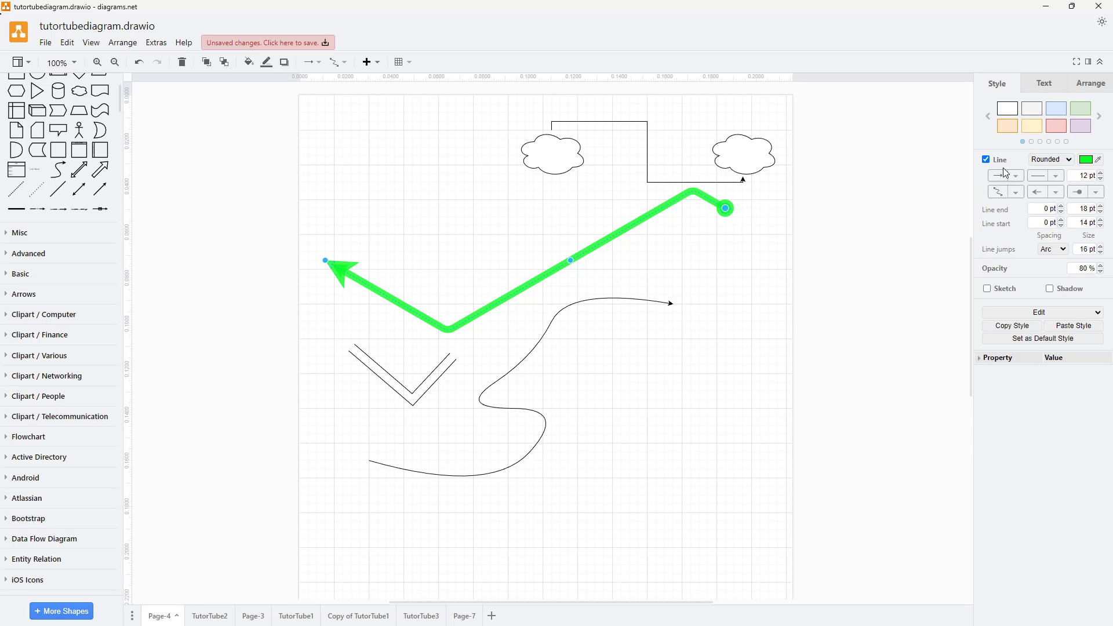
# Change the green line's style to Curved and move its middle point up and to the left
pyautogui.click(1071, 161)
pyautogui.click(1048, 188)
pyautogui.moveTo(573, 259); pyautogui.dragTo(551, 256)
pyautogui.click(552, 256)
pyautogui.click(574, 200)
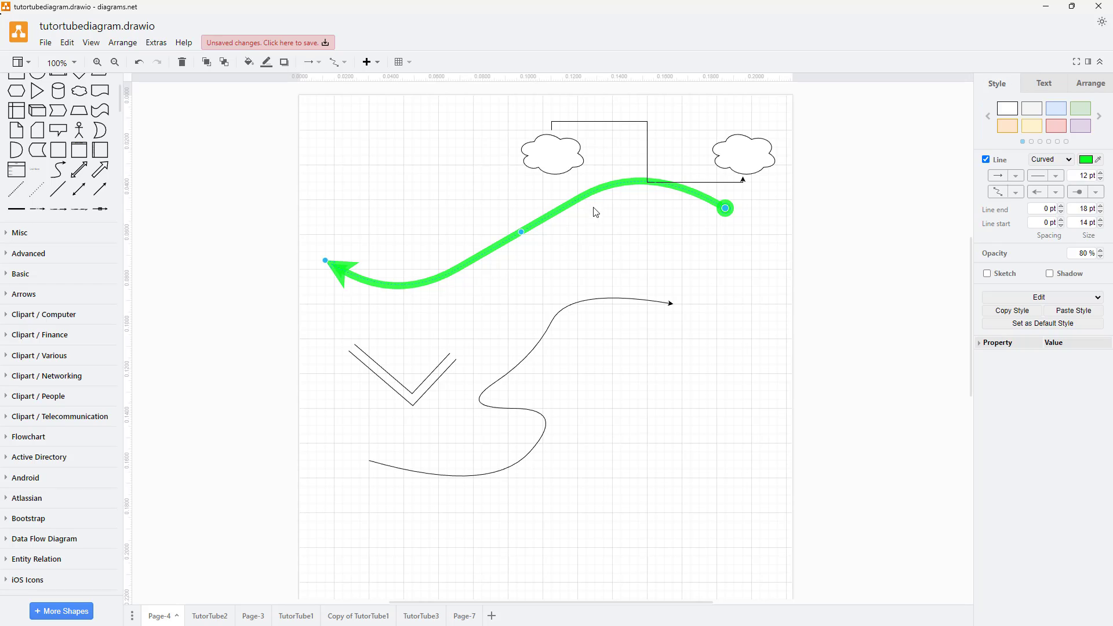
# Change the S curve's line style from Curved to Sharp
pyautogui.click(534, 355)
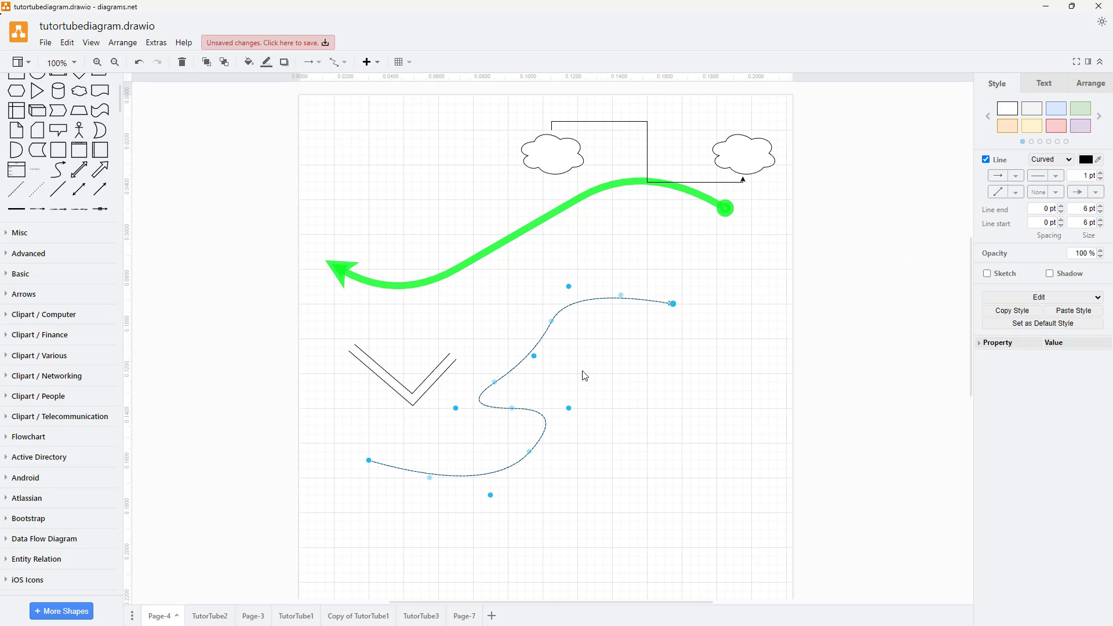
pyautogui.click(1052, 160)
pyautogui.click(1048, 172)
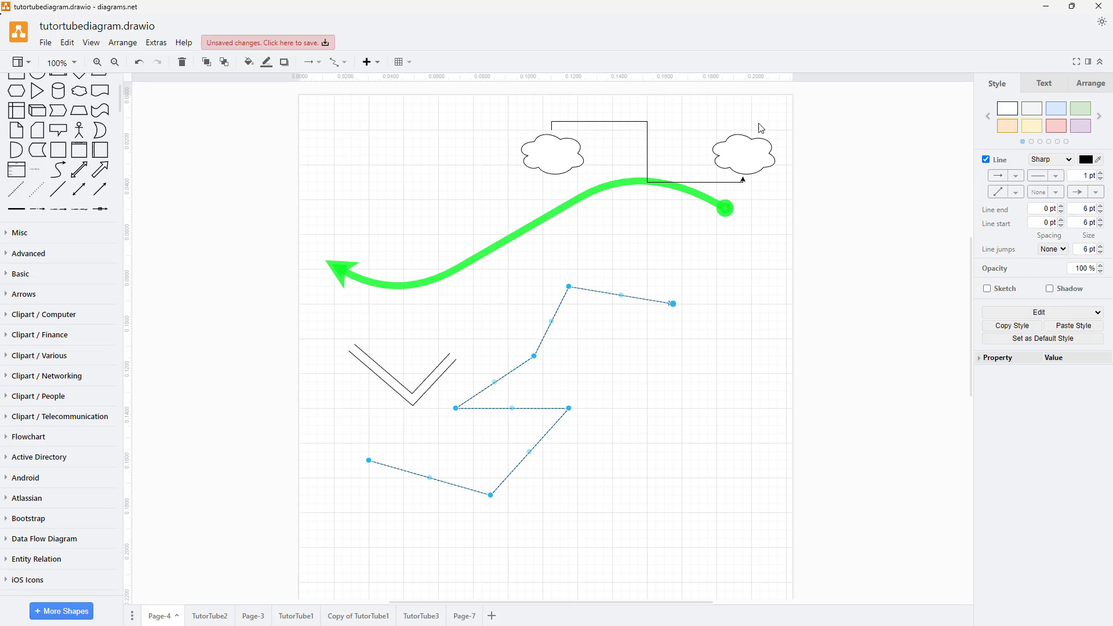
# Make the connector between the two clouds Curved and set its width to 6 pt
pyautogui.click(649, 123)
pyautogui.click(1067, 160)
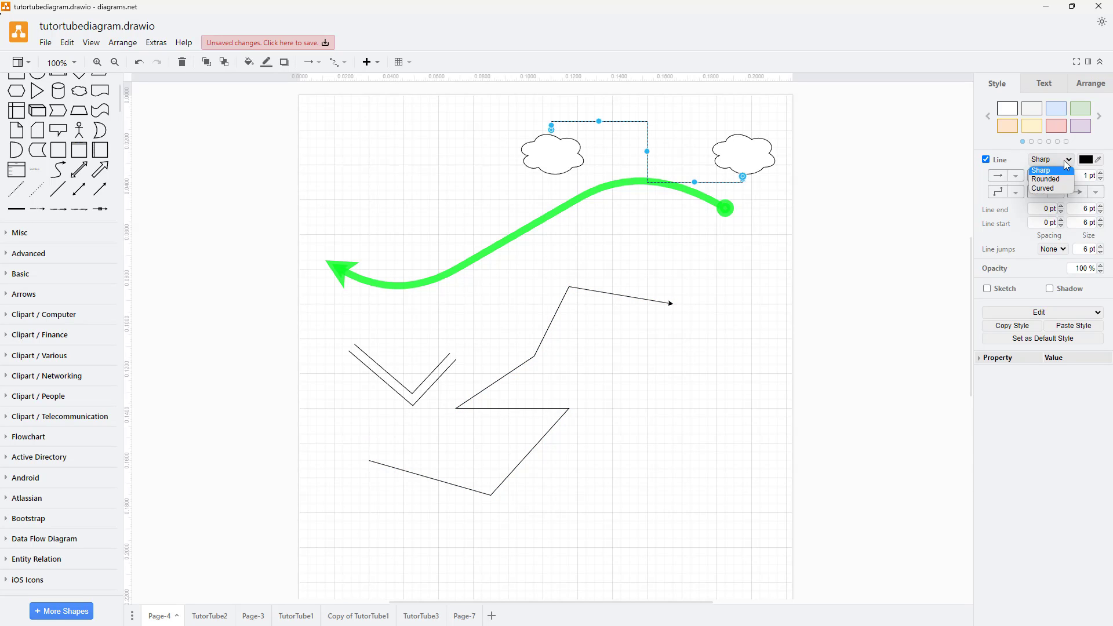
pyautogui.click(1055, 189)
pyautogui.click(1101, 173)
pyautogui.click(1100, 172)
pyautogui.click(1100, 172)
pyautogui.click(1101, 173)
pyautogui.click(1101, 173)
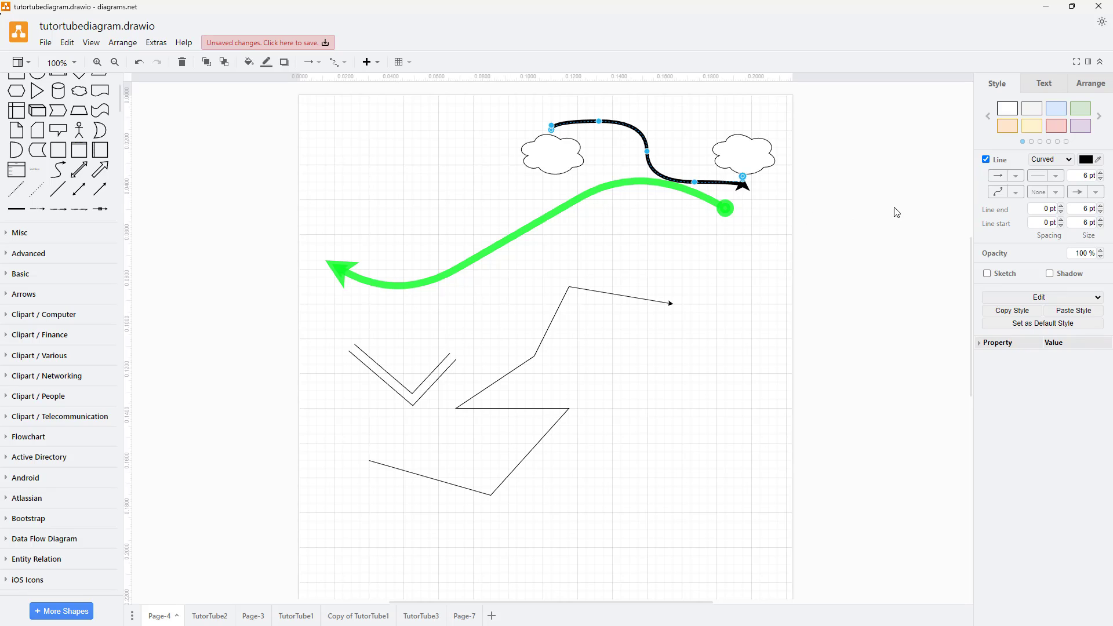